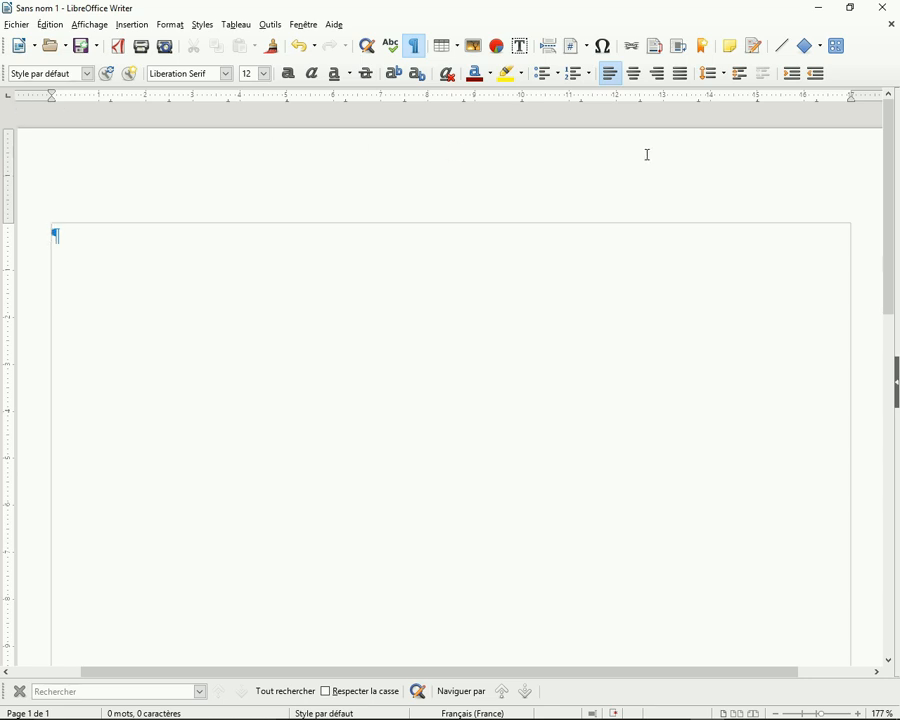
Add a left-aligned tab stop at 12.5 cm and enter "Ami" at it on the first line
left_click(641, 100)
key("Tab")
type("ami")
key("Return")
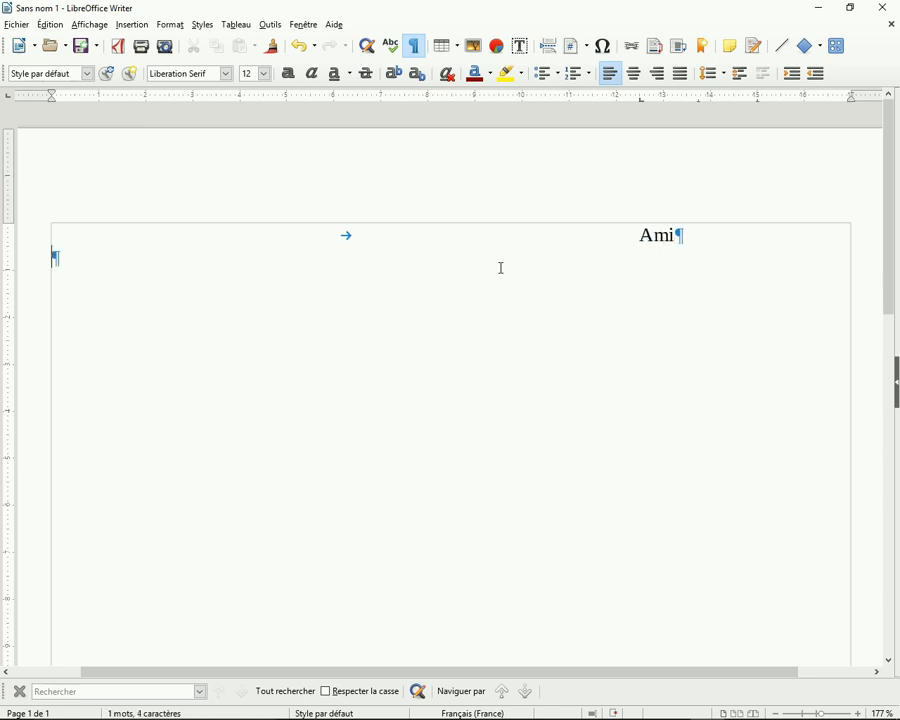
Enter "maison" and "maçon" on the next two lines, each aligned to the 12.5 cm left tab stop
key("Tab")
type("maison")
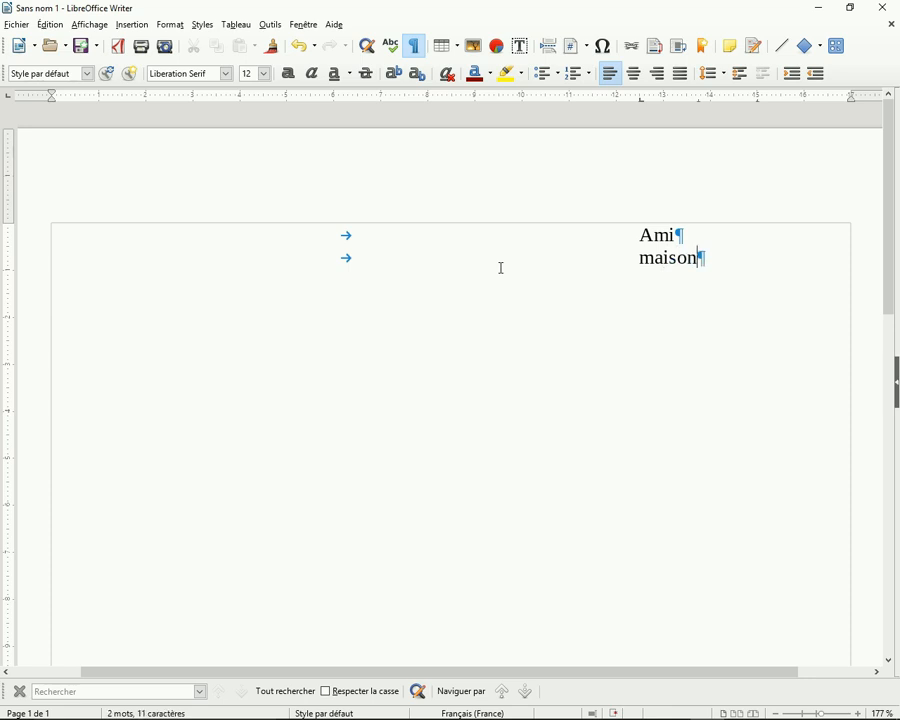
key("Return")
key("Tab")
type("maçon")
key("Return")
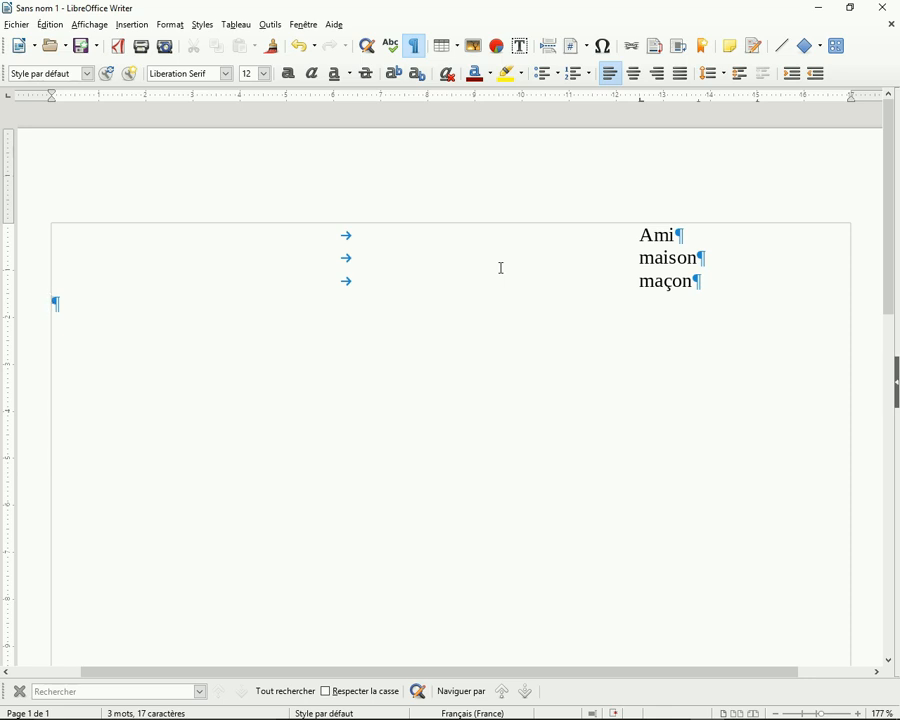
Add a right-aligned tab stop at 9 cm and enter "ami" at it on the line below "maçon"
left_click(8, 98)
left_click(475, 99)
key("Tab")
type("ami")
key("Return")
Enter "maison" and "maçon" on the next two lines, each aligned to the 9 cm right tab stop
key("Tab")
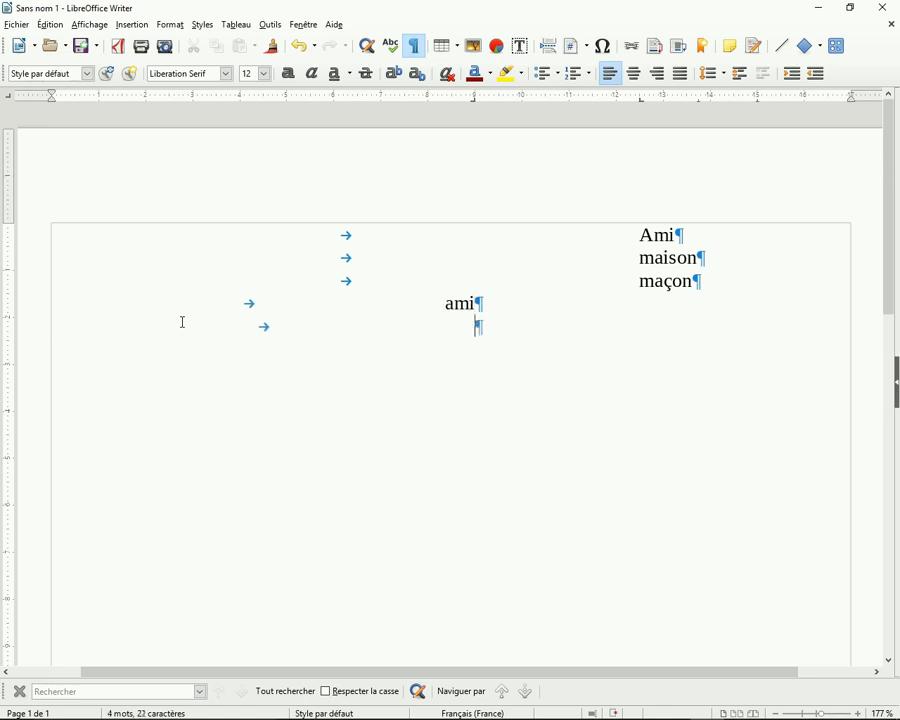
type("maison")
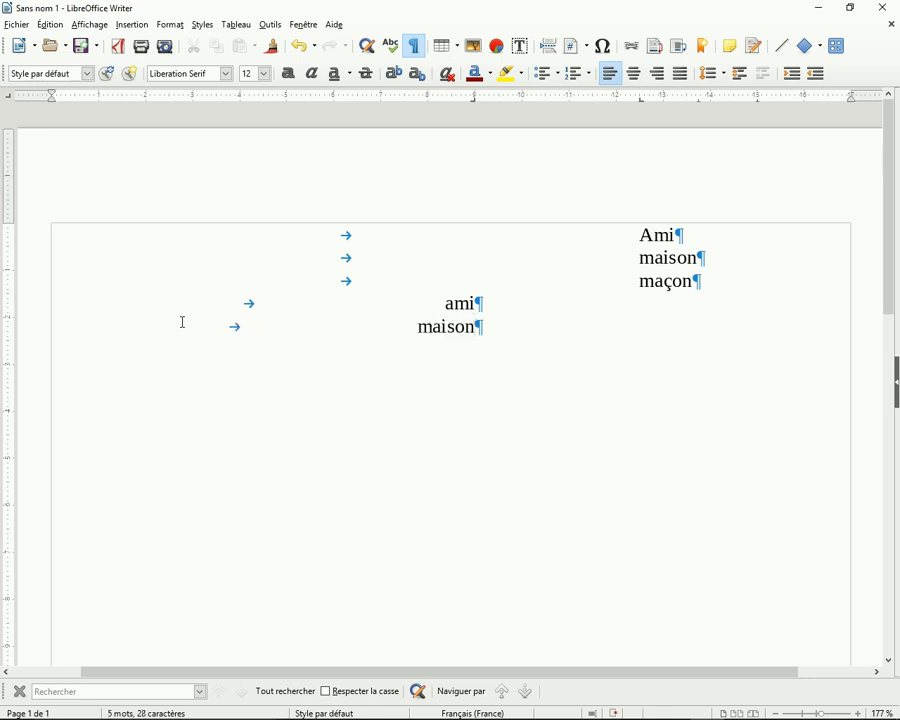
key("Return")
key("Tab")
type("maçon")
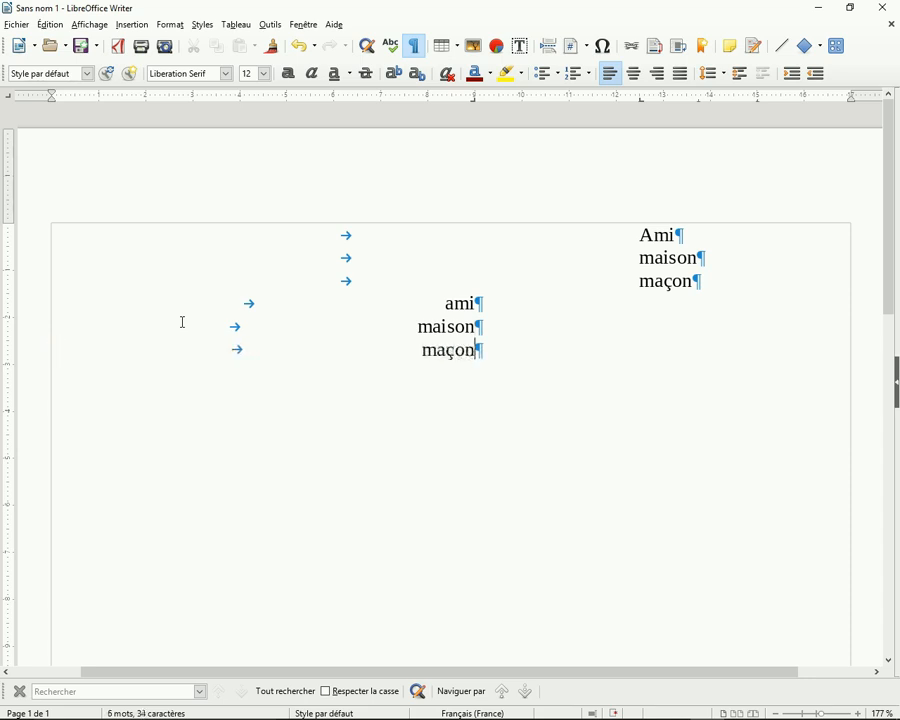
key("Return")
Add a centred tab stop at about 5 cm and enter "ami" at it, leaving an empty new line below
left_click(288, 98)
key("Tab")
type("ami")
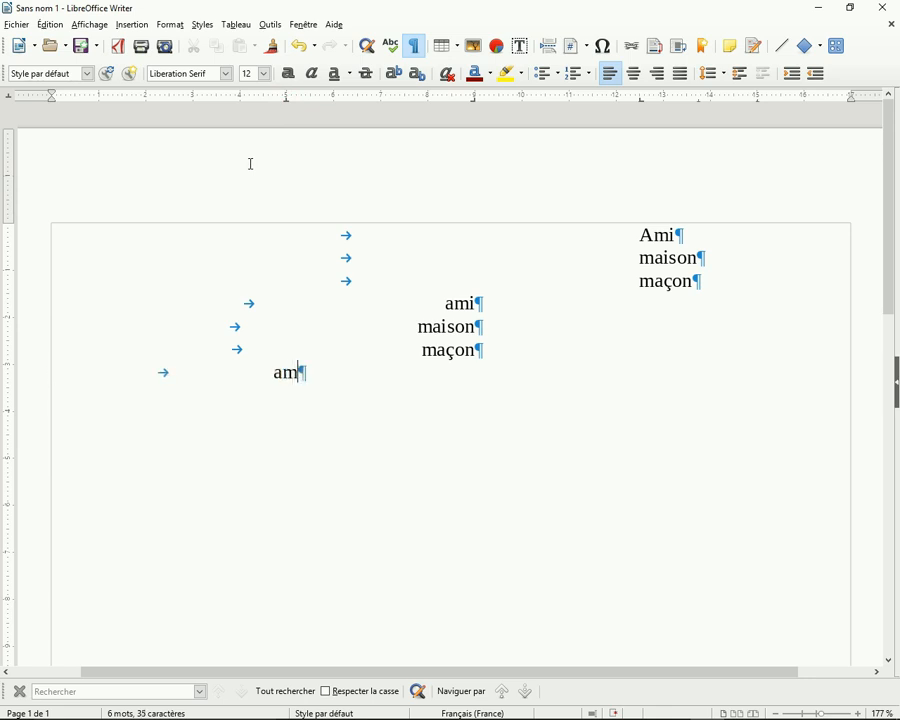
key("Return")
type("$")
key("Tab")
key("BackSpace")
key("BackSpace")
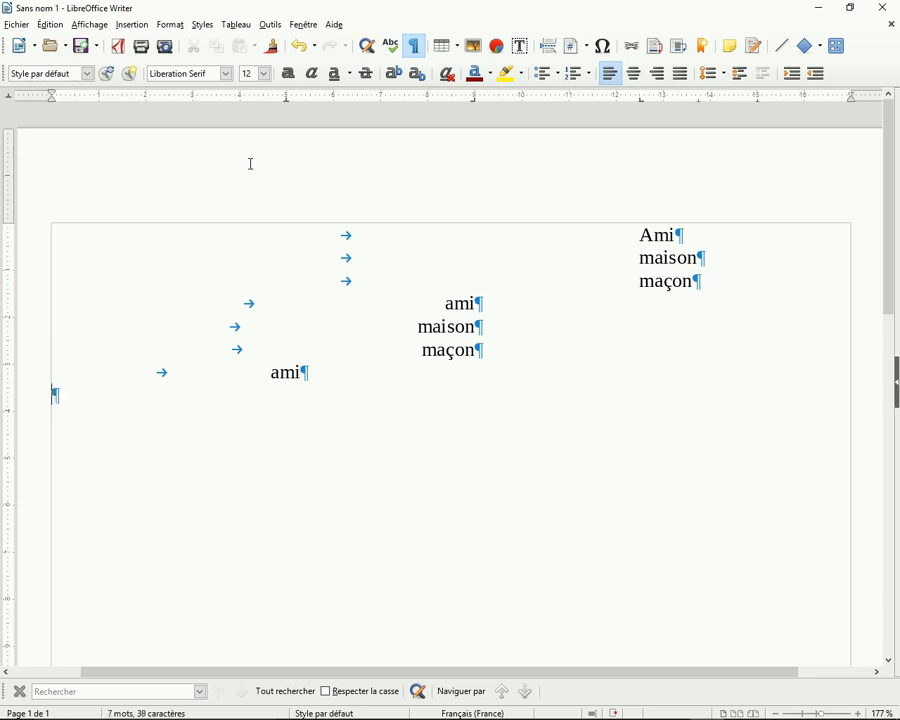
Enter "maiosn" and "maçon" on the next two lines, each aligned to the 5 cm centred tab stop
key("Tab")
type("maiosn")
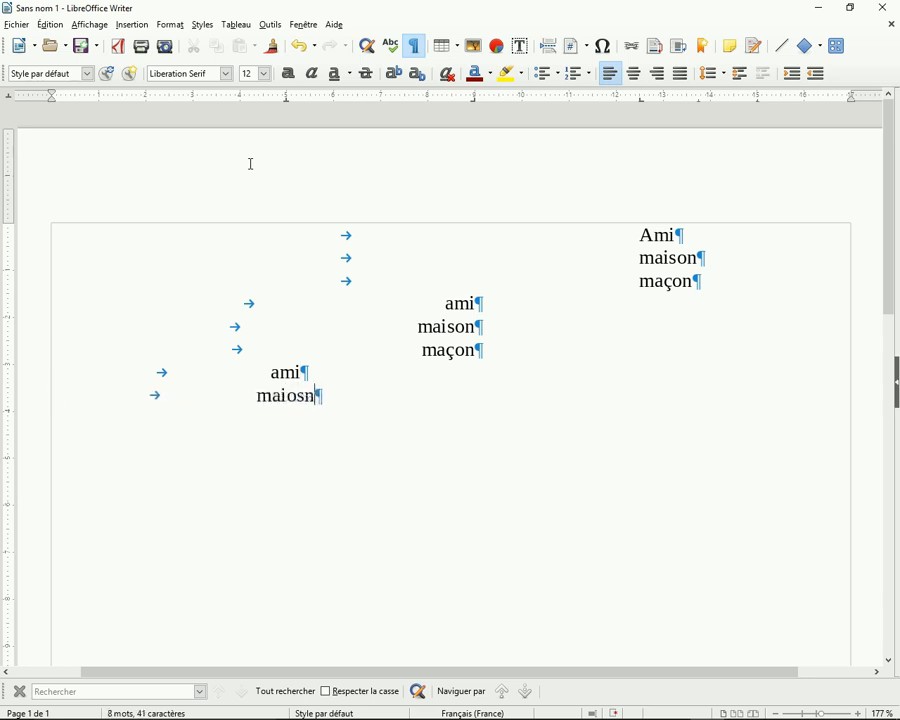
key("Return")
key("Tab")
type("m")
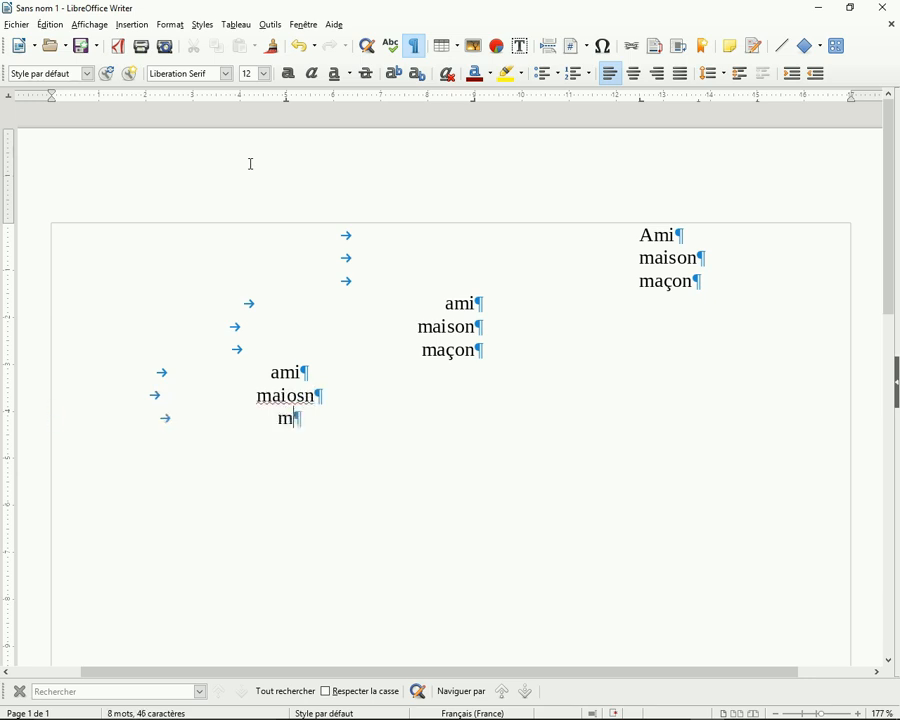
type("açon")
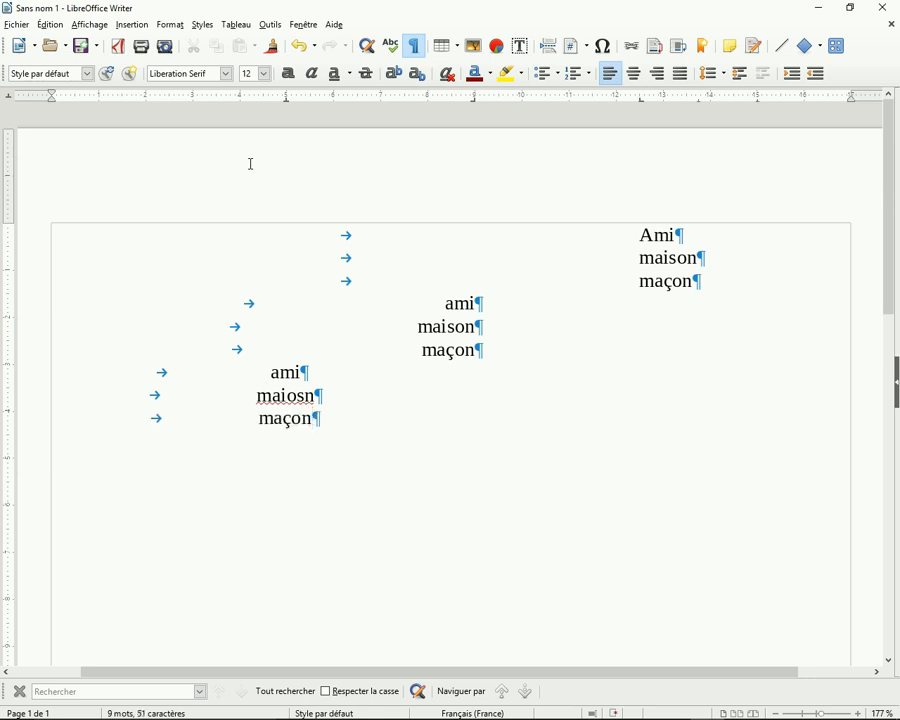
key("Return")
Leave a blank line, add a decimal tab stop at about 7 cm and enter 24,36 aligned to it
key("Return")
left_click(380, 99)
key("Tab")
key("Tab")
type("24,")
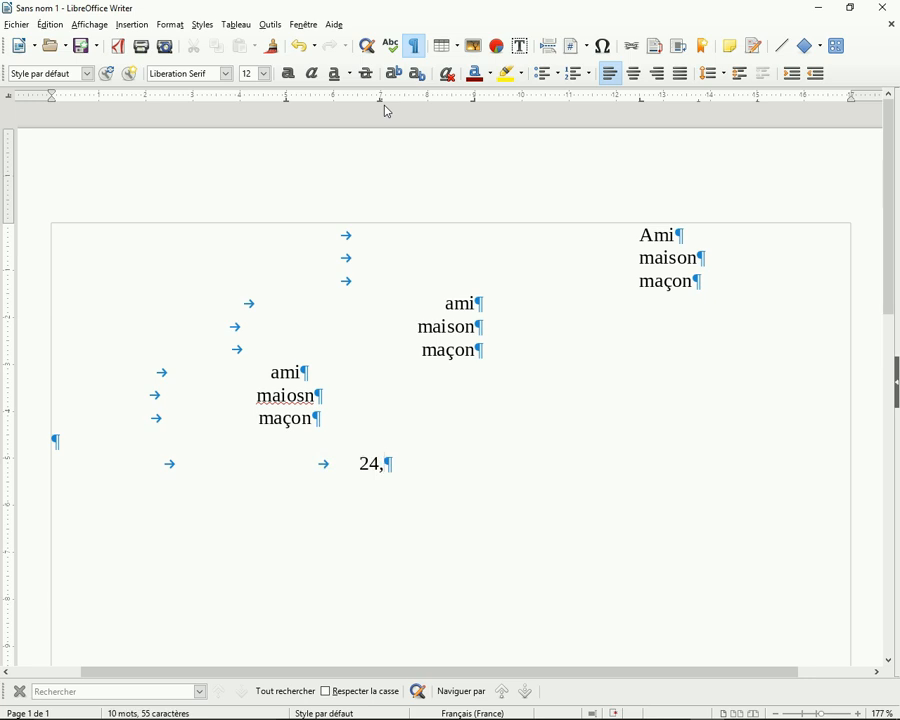
type("36")
key("Return")
Enter 153,2 and 4,272 on the next two lines at the decimal tab stop and start a new line below
key("Tab")
key("Tab")
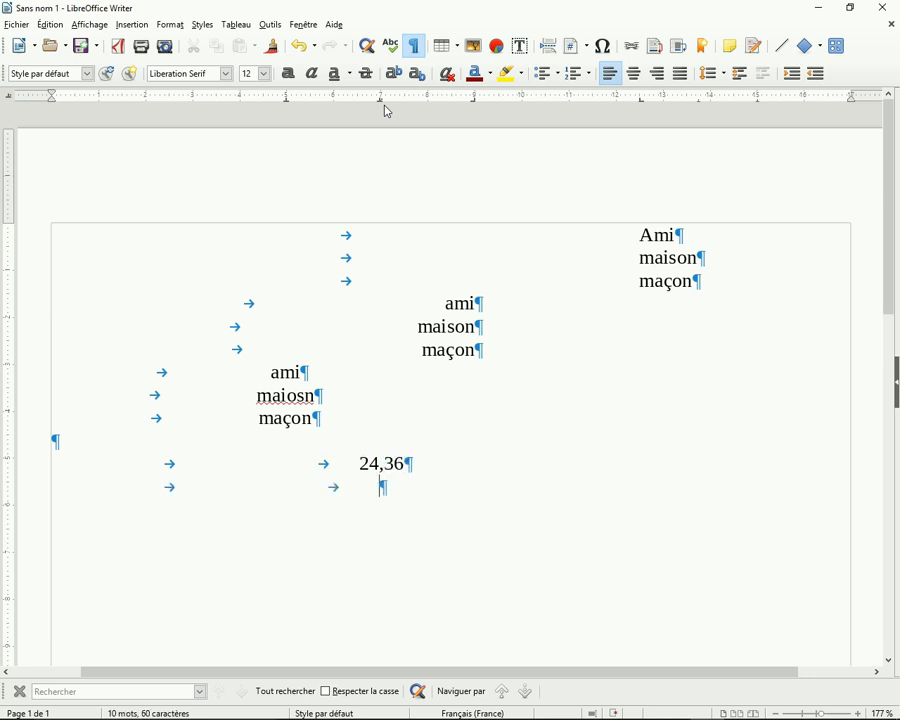
type("153,2")
key("Return")
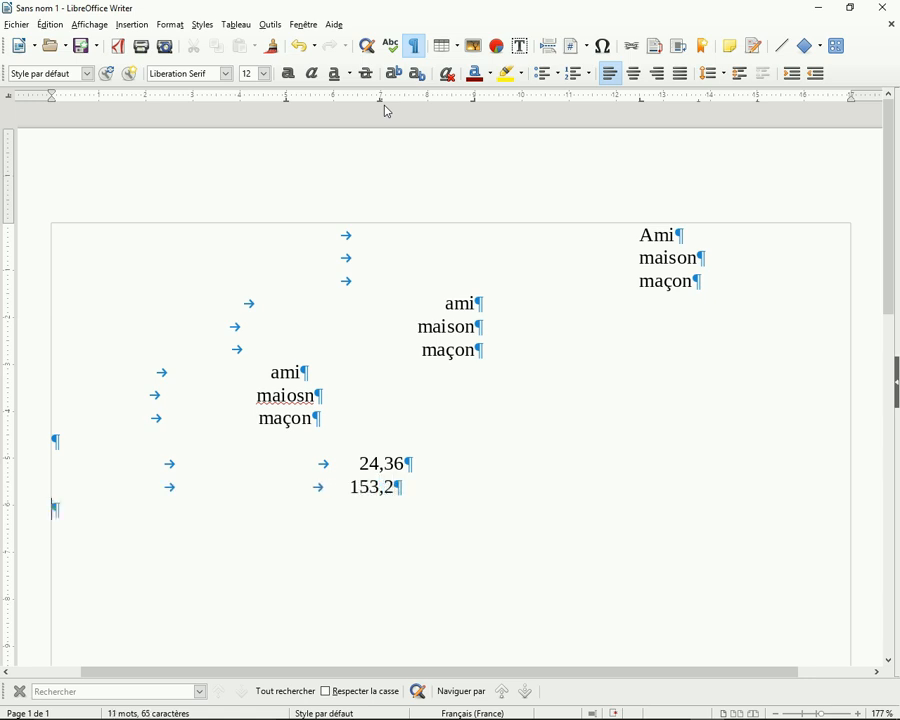
key("Tab")
key("Tab")
type("4272")
left_click(348, 510)
type(",272")
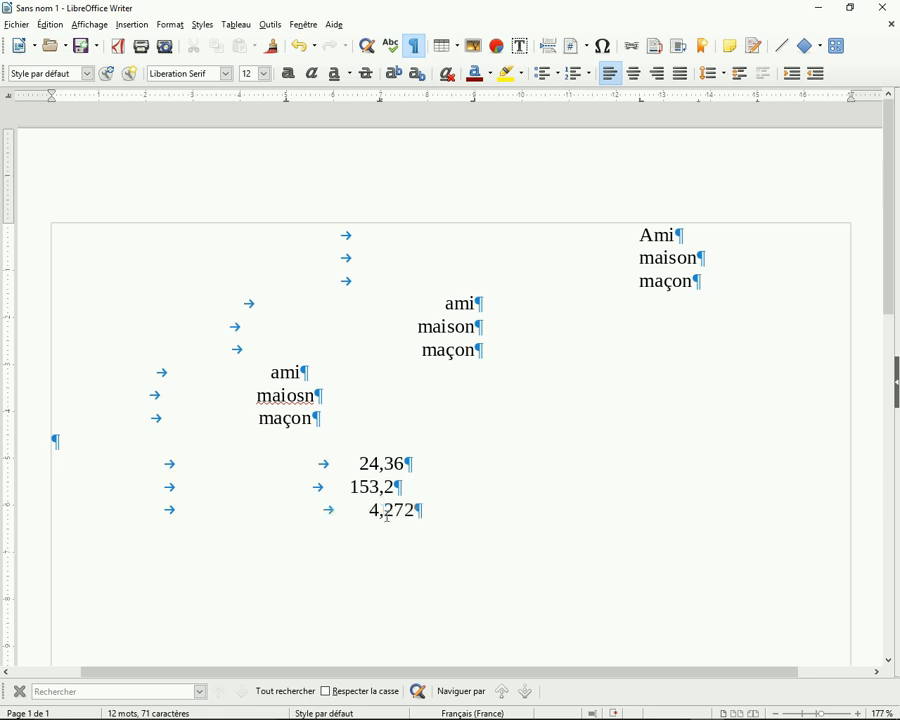
left_click(427, 515)
key("Return")
Set the type of the 4,98 cm tab stop to Décimal in the paragraph settings of the empty last line
left_click(182, 28)
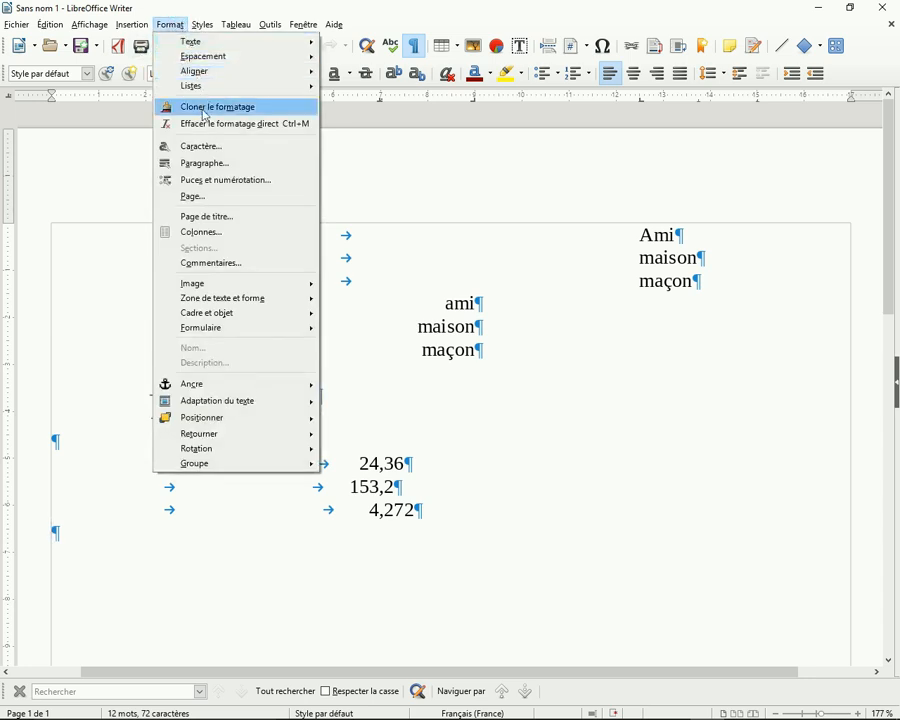
left_click(211, 168)
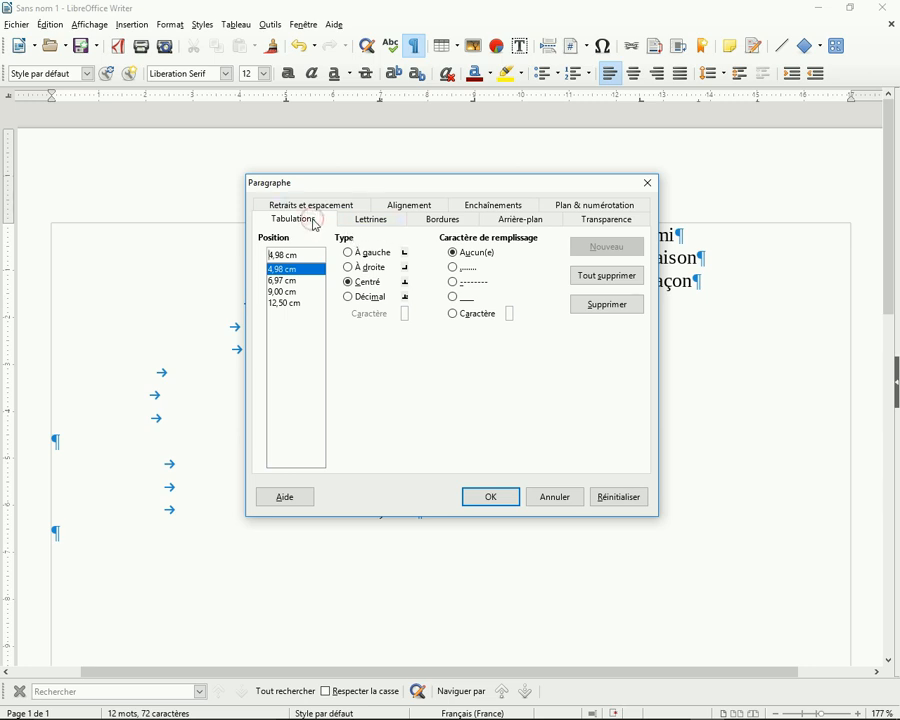
left_click(355, 253)
left_click(350, 268)
left_click(348, 286)
left_click(348, 298)
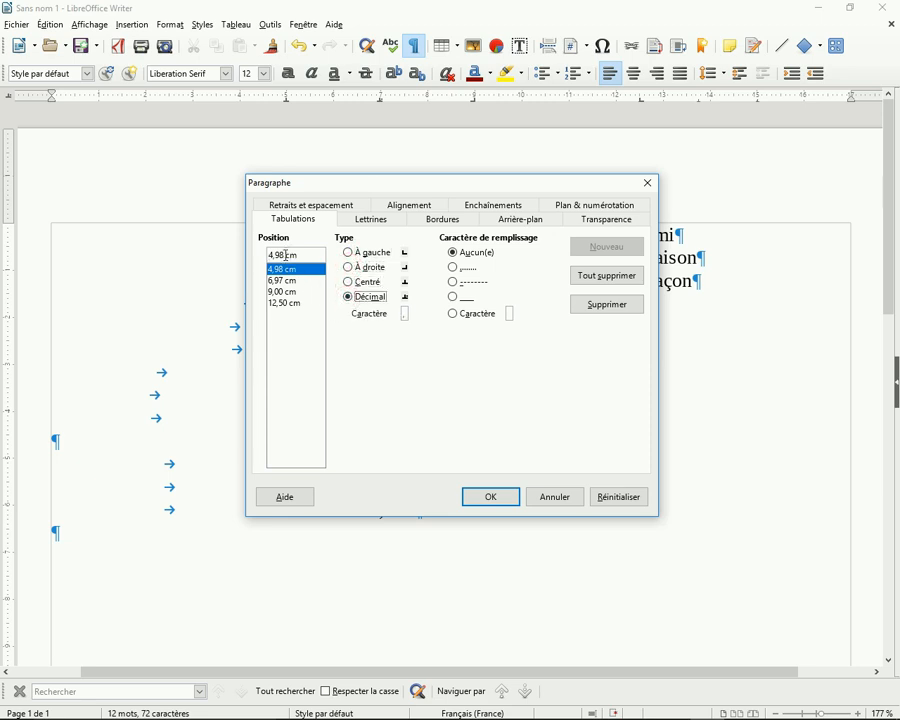
left_click(492, 497)
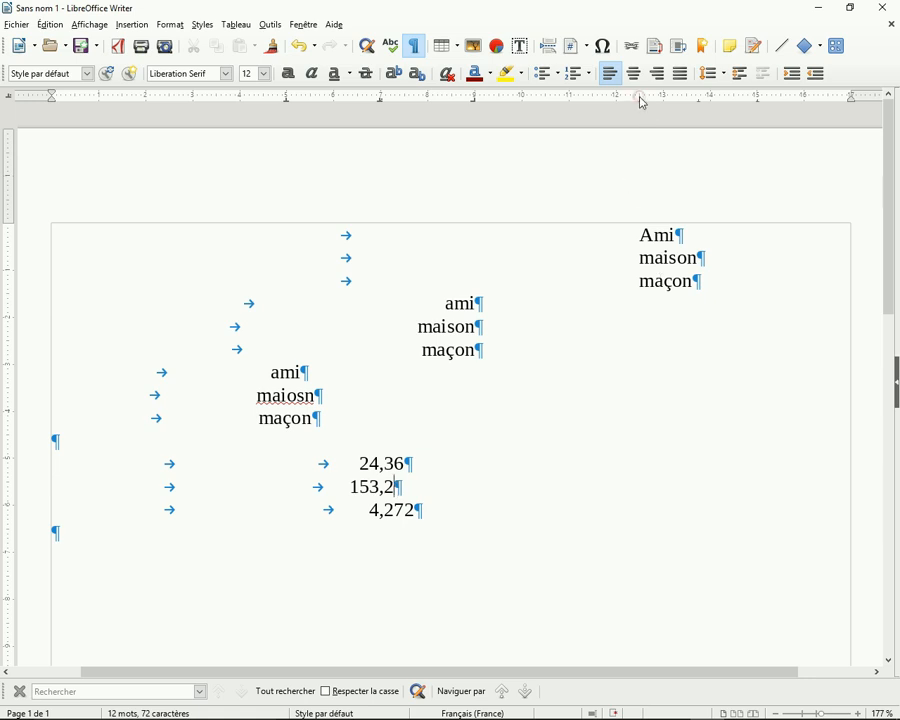
On the 153,2 line, move the 12.5 cm tab stop past the right margin and the 9 cm stop to about 11.6 cm
left_click_drag(644, 104, 642, 106)
left_click_drag(646, 103, 897, 94)
left_click_drag(477, 100, 598, 104)
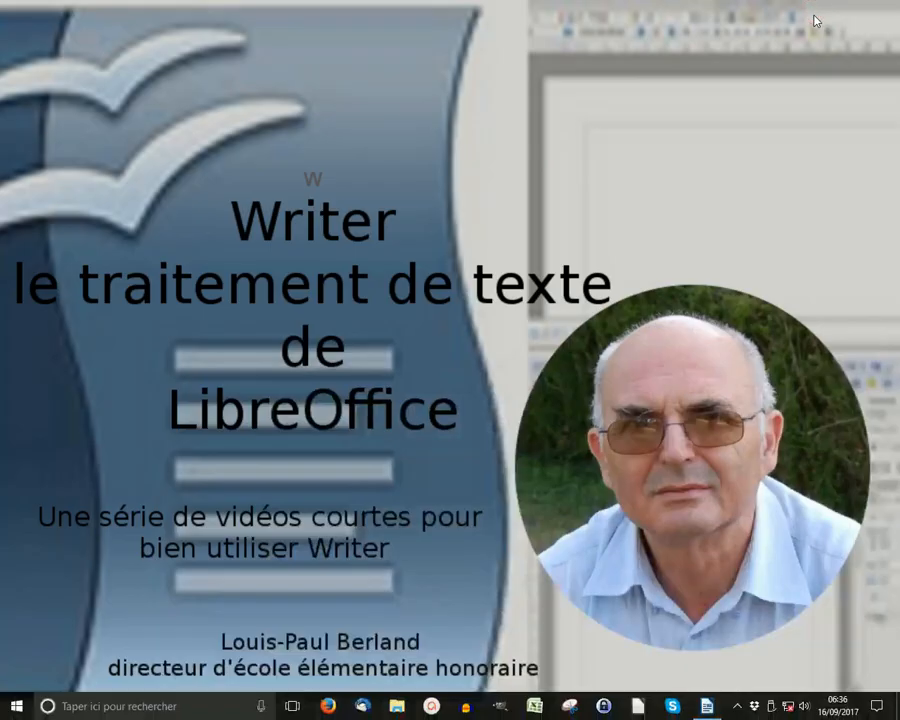